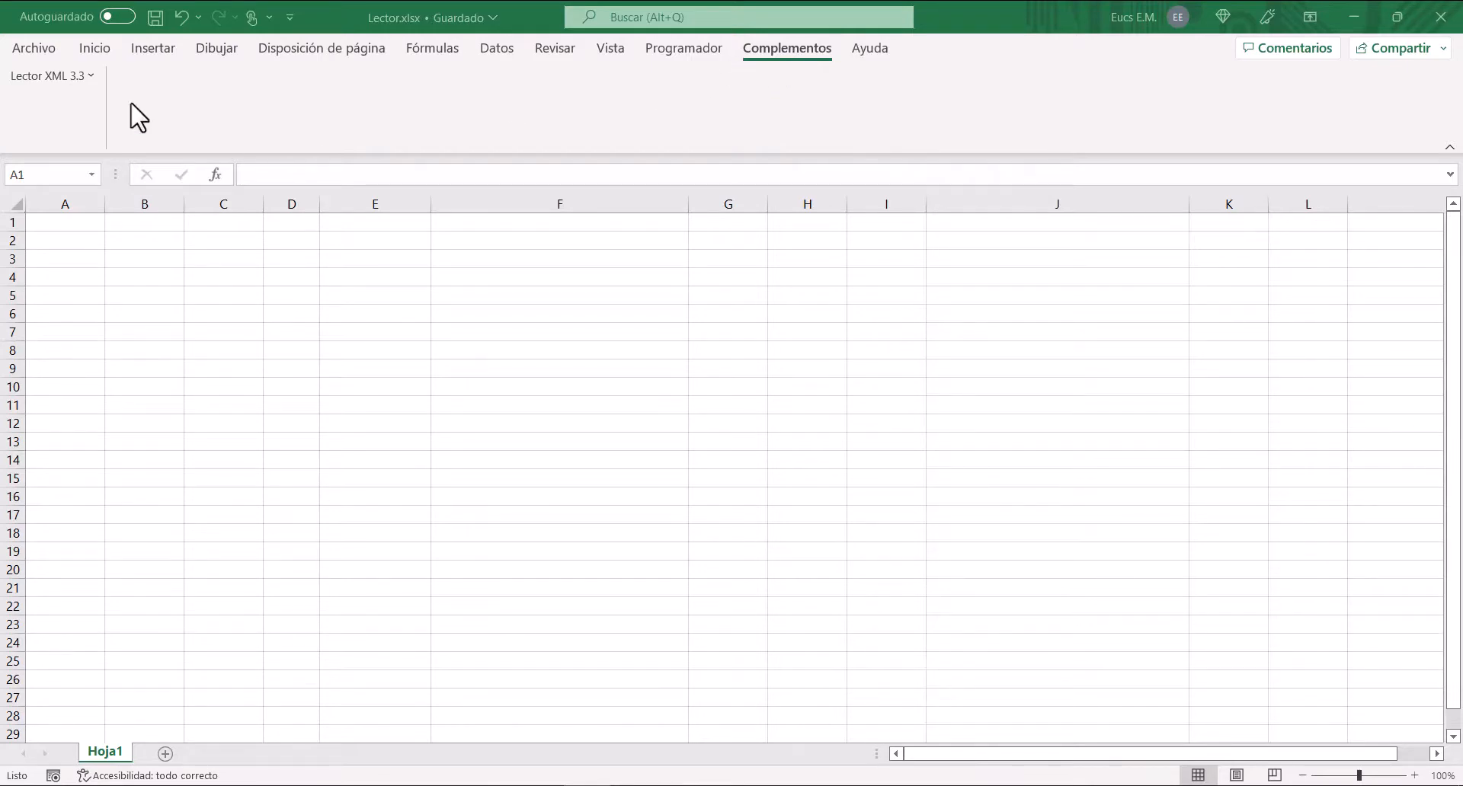
# Run the XML 3.3 Encabezado reader on the invoice files in the folder D:\XML\RECIBIDOS.
pyautogui.click(85, 75)
pyautogui.click(86, 76)
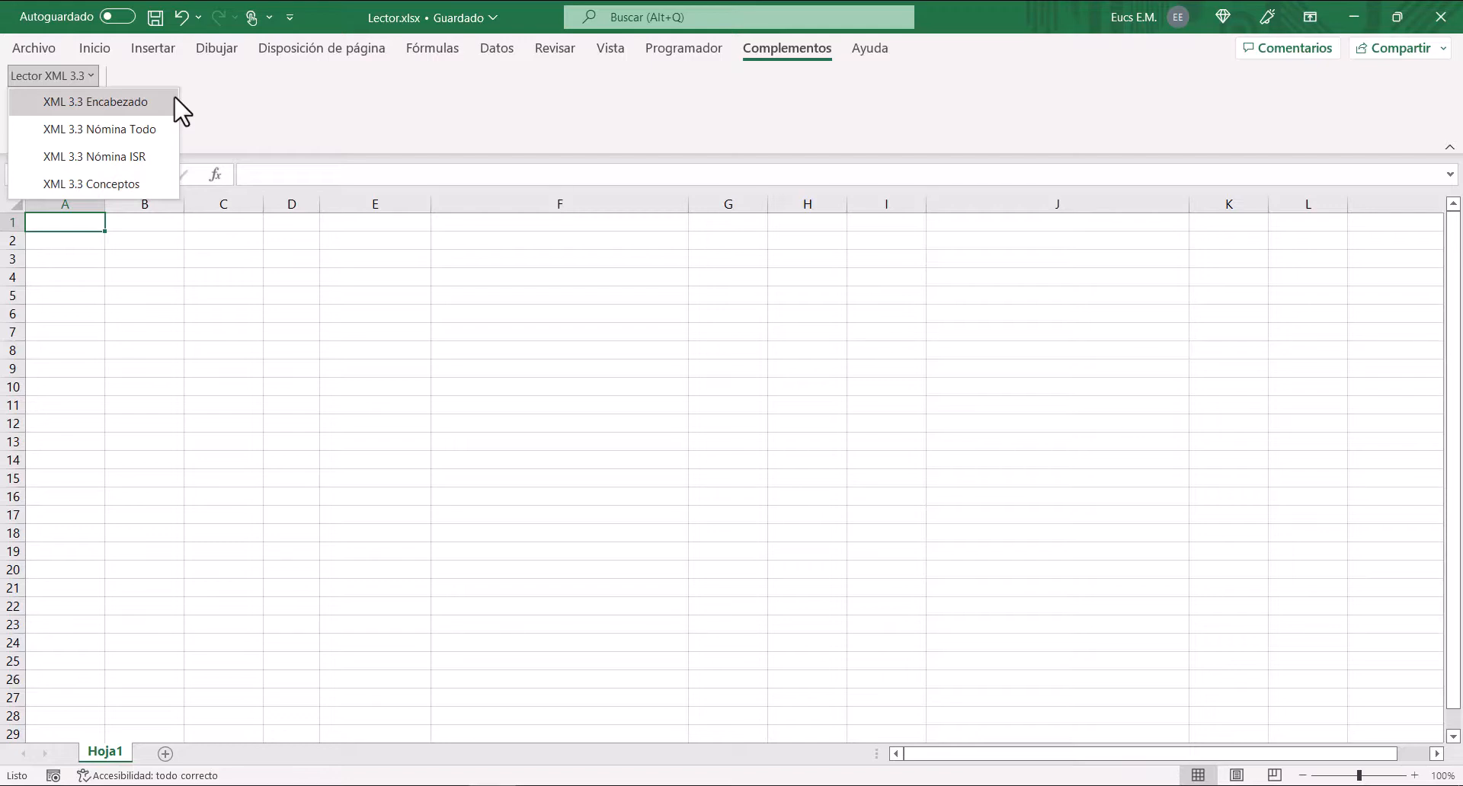
pyautogui.click(133, 102)
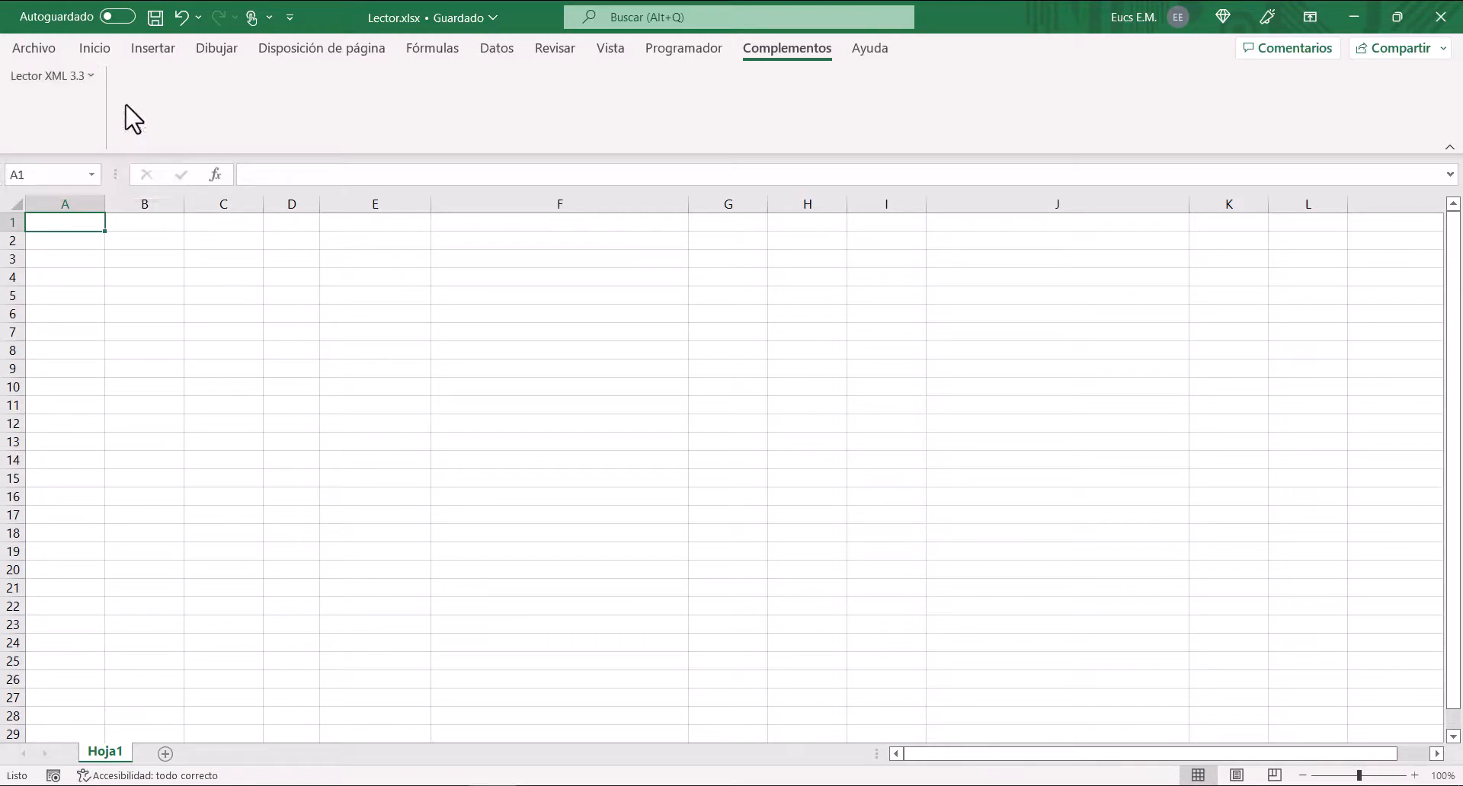
pyautogui.write('D')
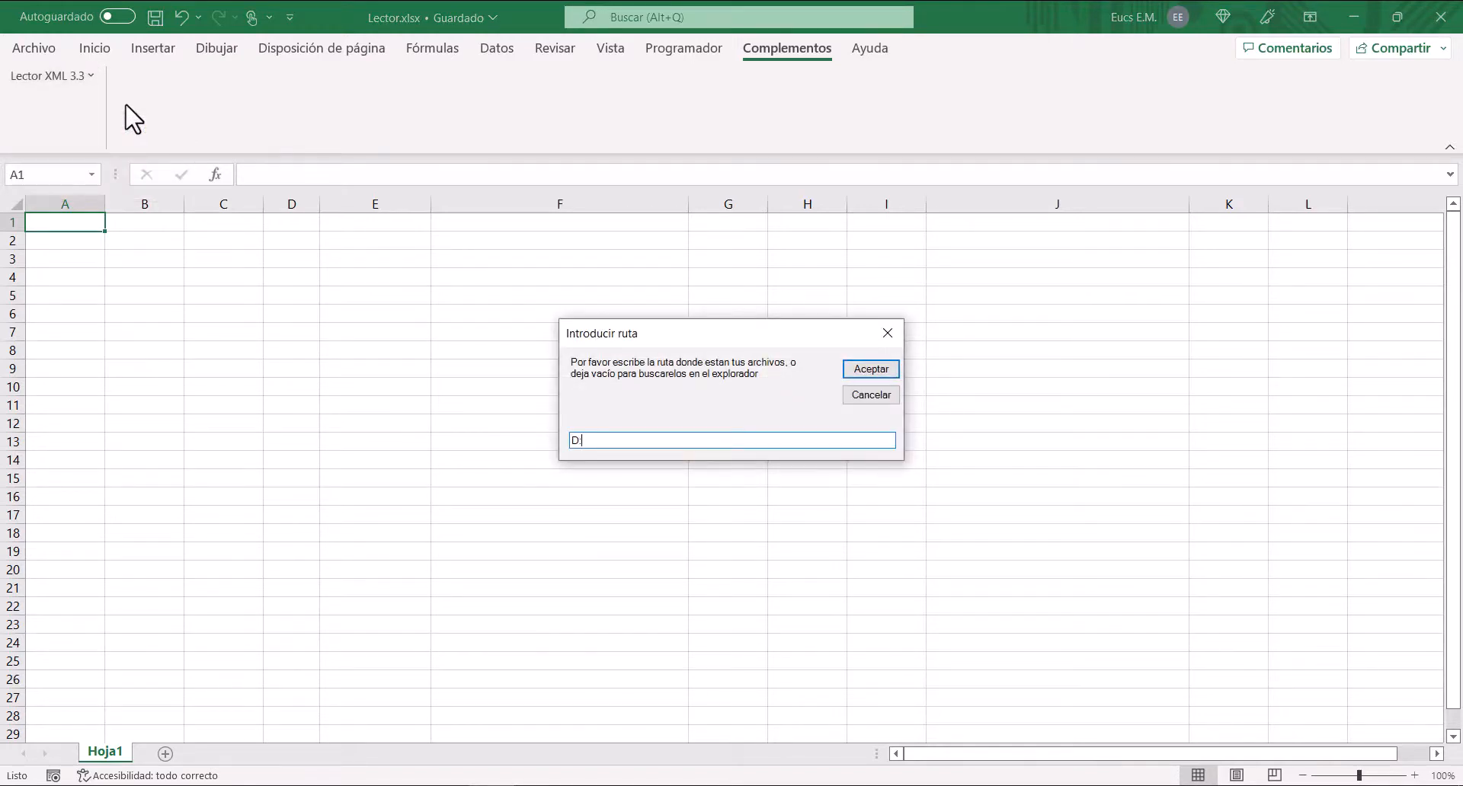
pyautogui.write(':\\XML\\RECIBIDOS')
pyautogui.press('Return')
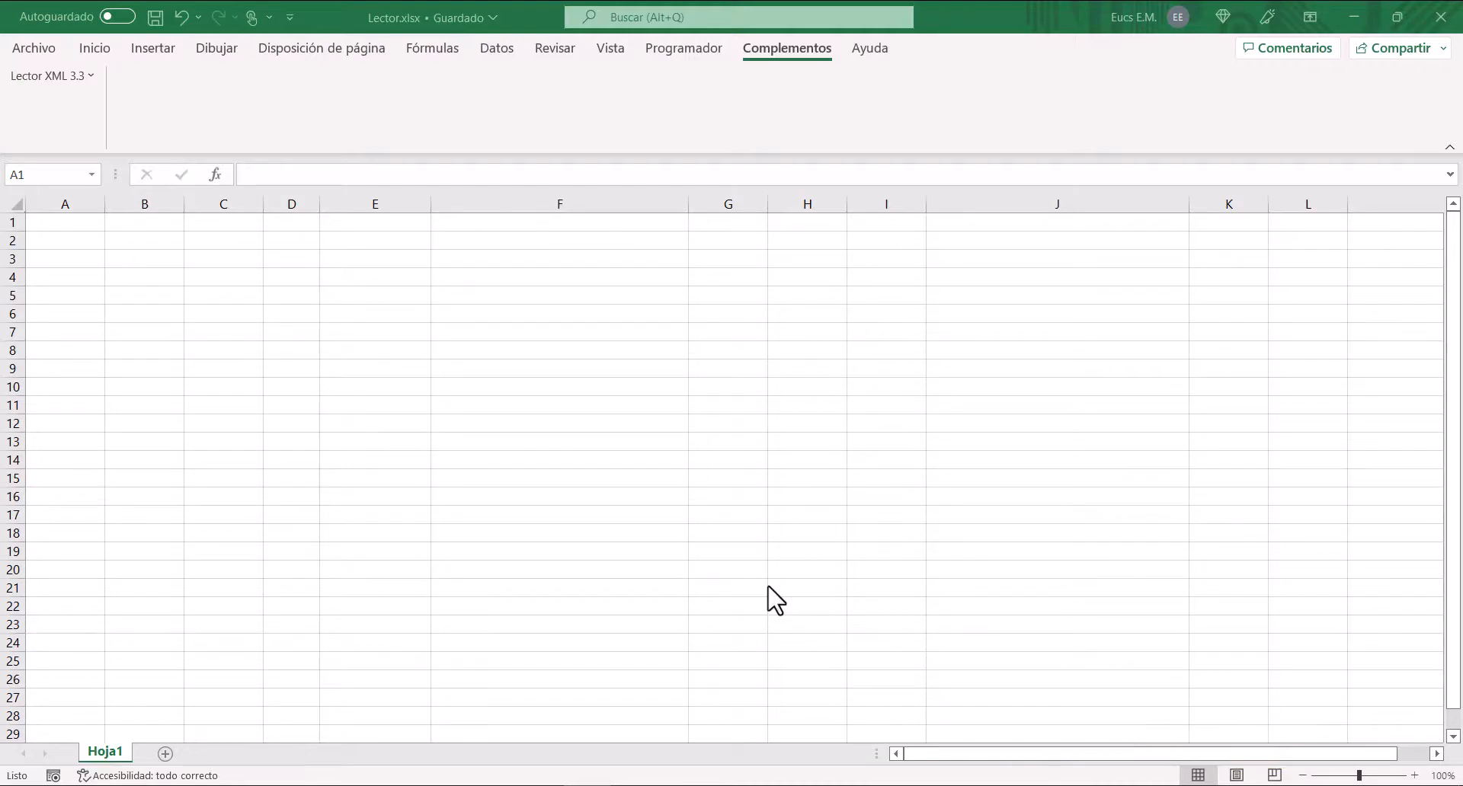
# Run the XML 3.3 Nómina Todo reader on the payroll files in the folder D:\XML\NOMINA.
pyautogui.click(70, 79)
pyautogui.click(70, 80)
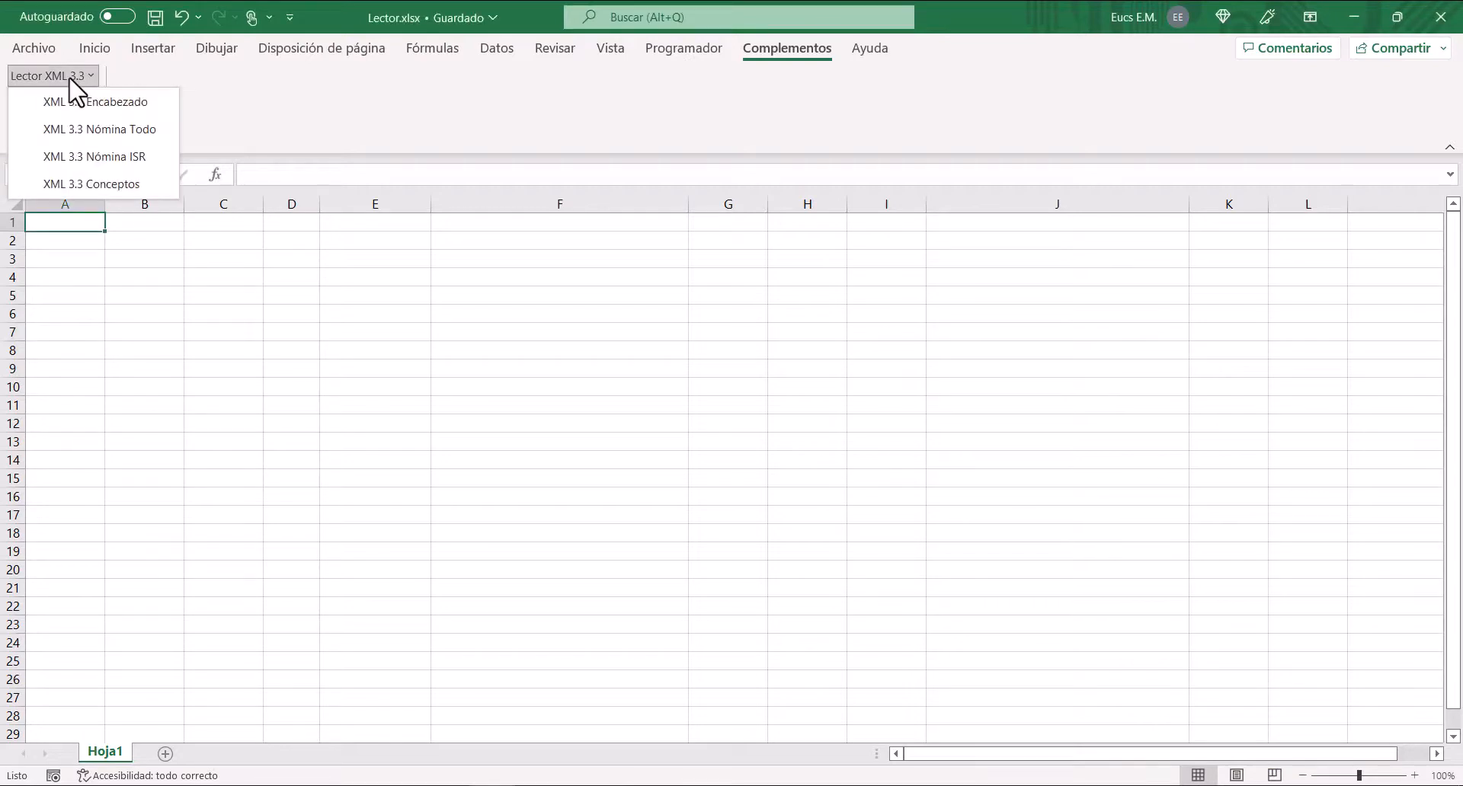
pyautogui.click(99, 131)
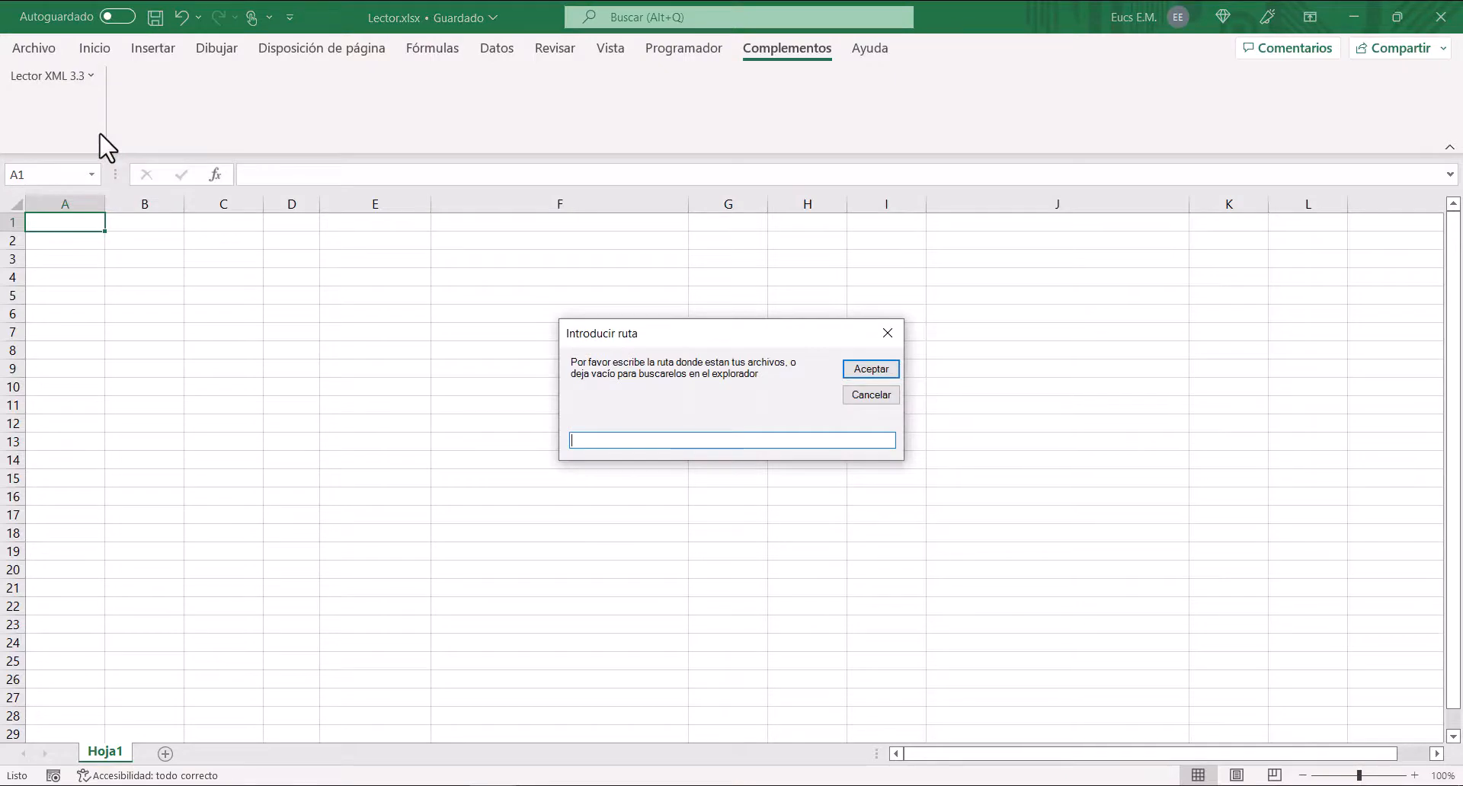
pyautogui.write('D:\\XML\\NOMINA')
pyautogui.press('Return')
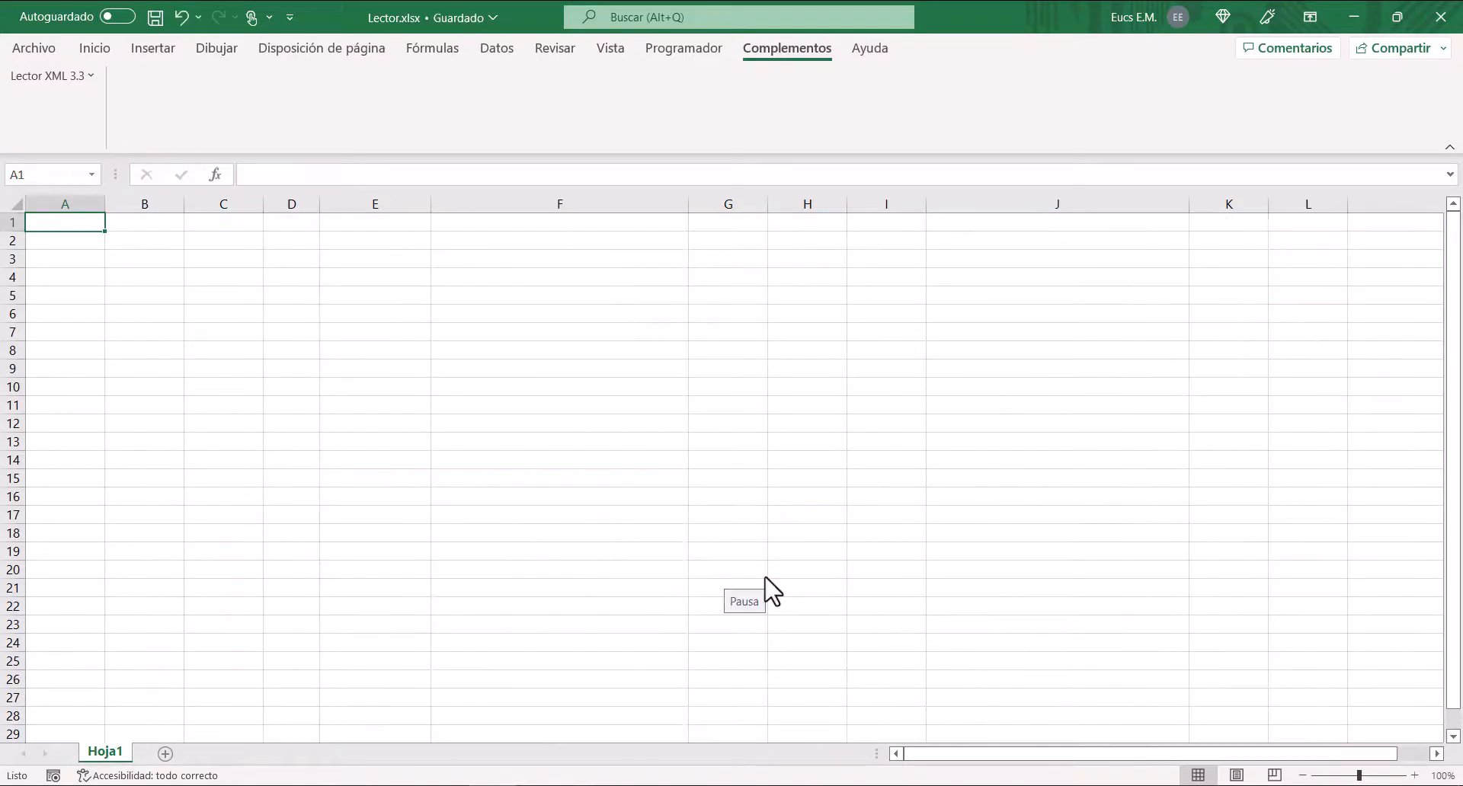
# Run the XML 3.3 Nómina ISR reader on the payroll files in the folder D:\XML\NOMINA.
pyautogui.click(80, 76)
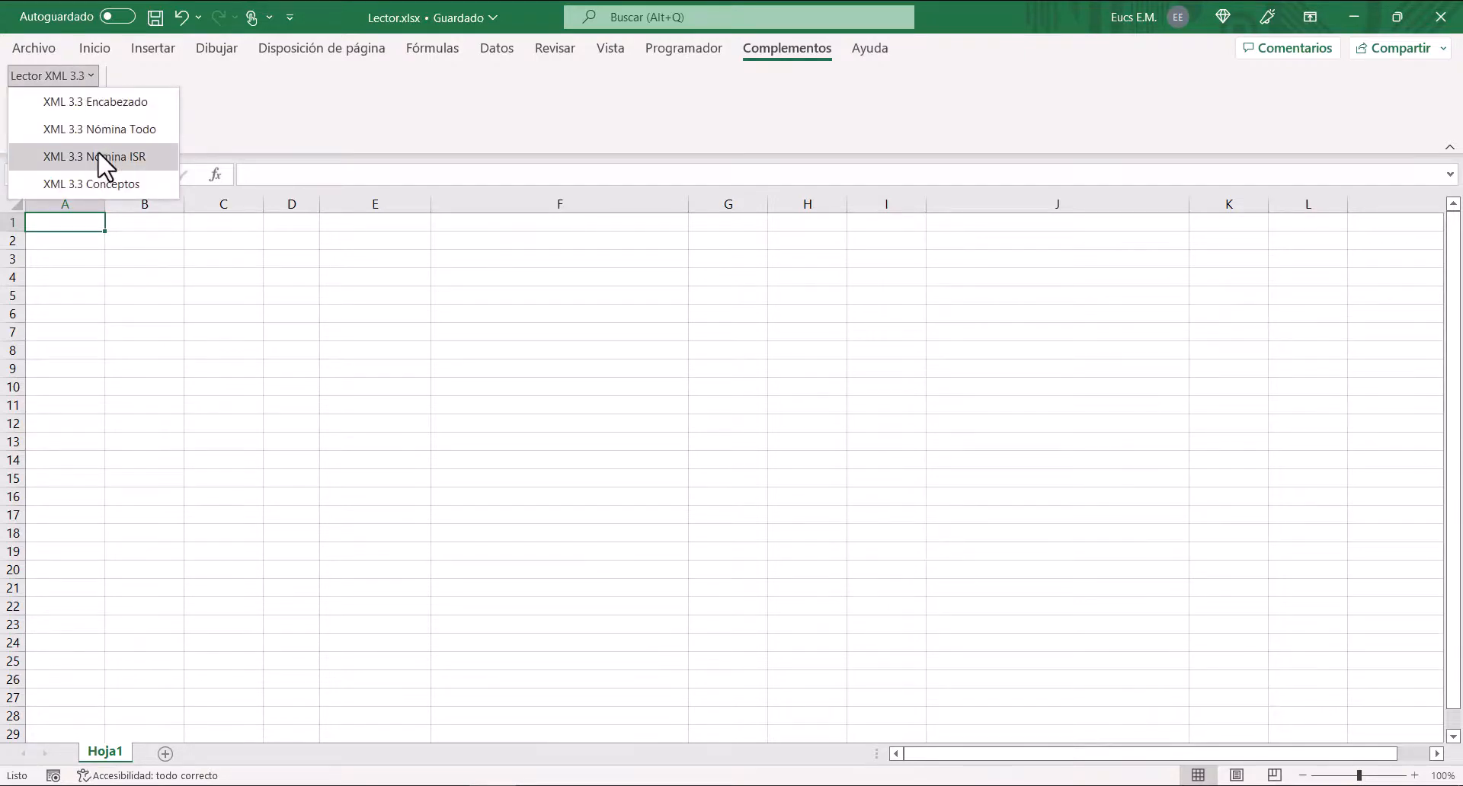
pyautogui.click(105, 157)
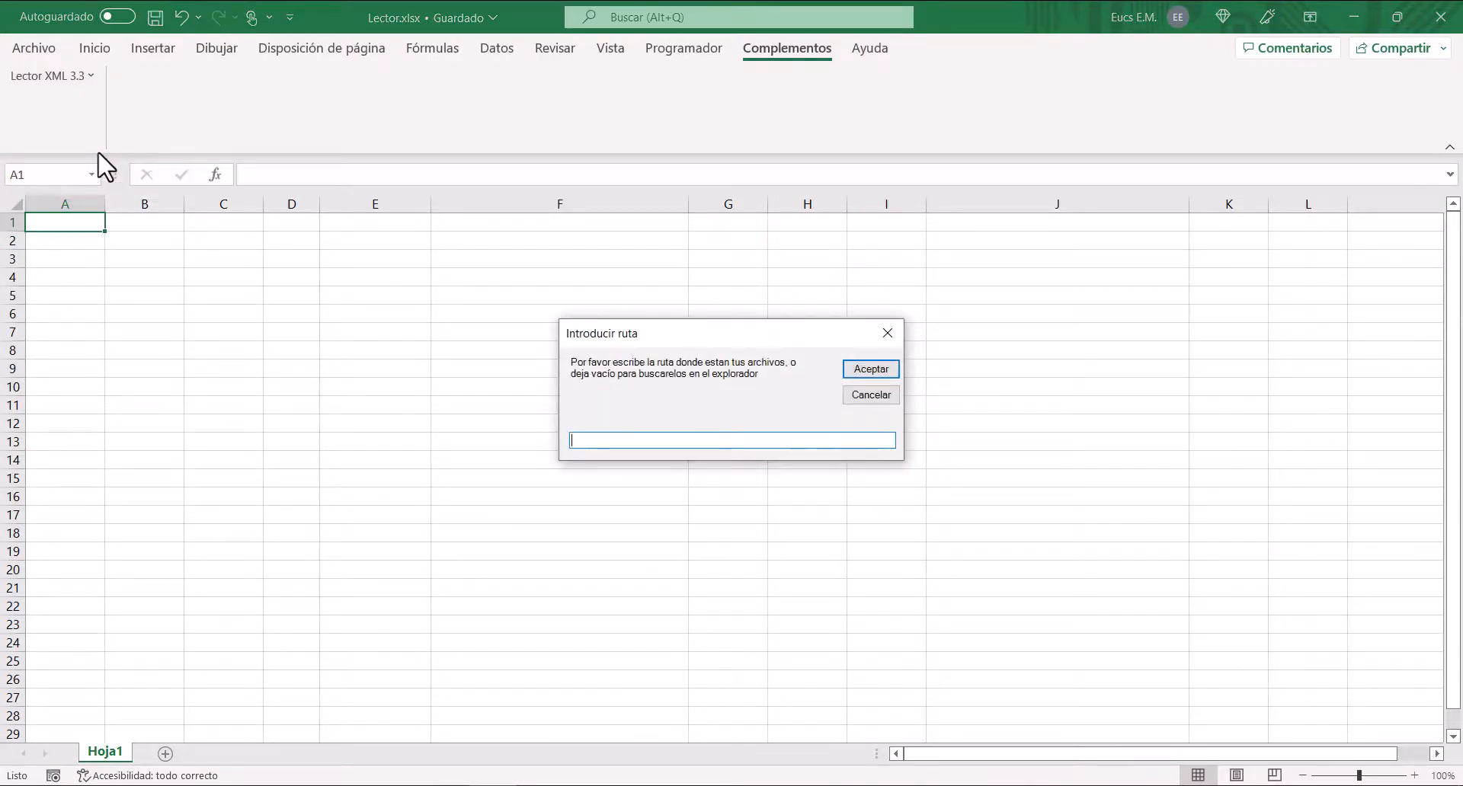
pyautogui.write('D:\\XML\\NOMINA')
pyautogui.press('Return')
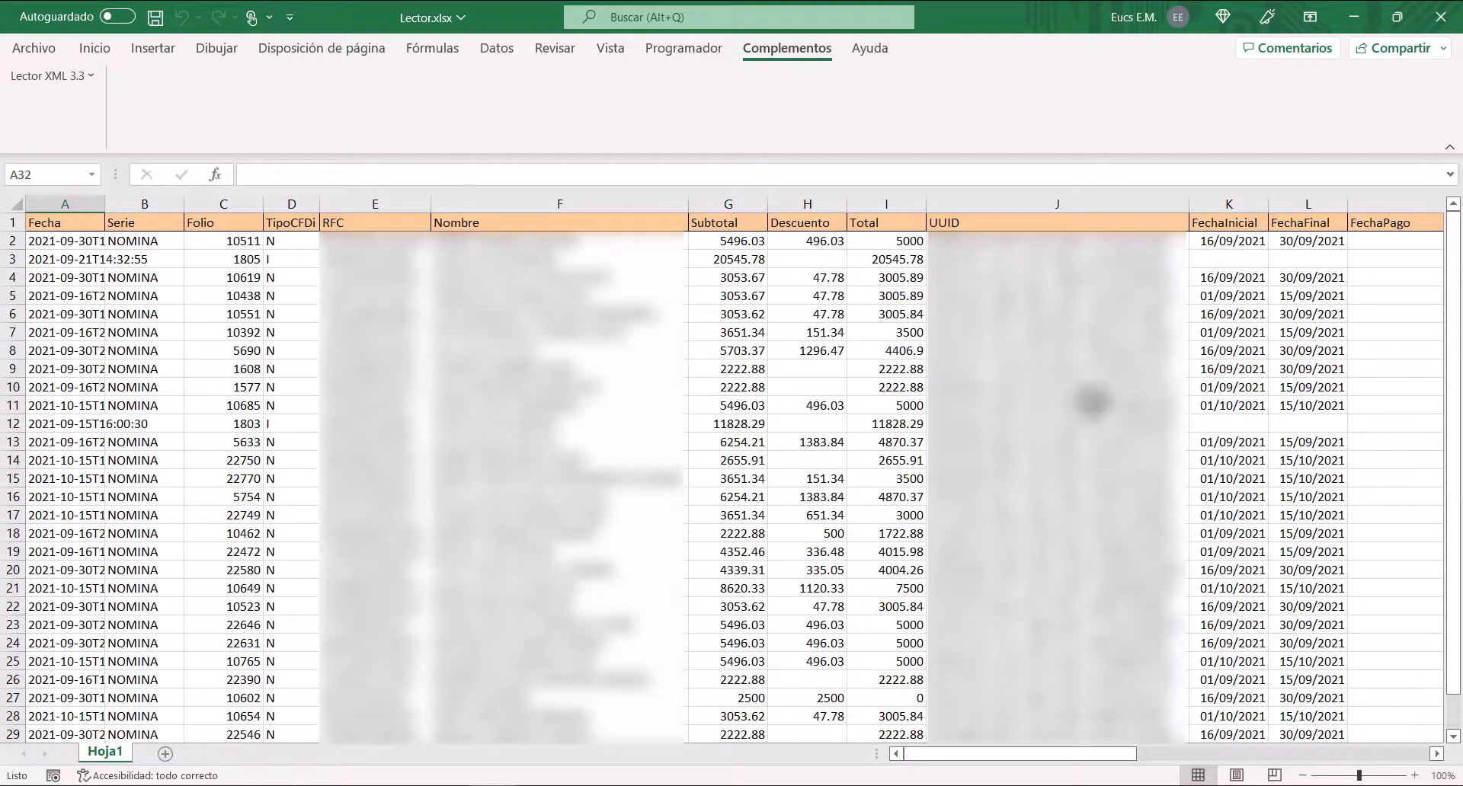
# Examine the withheld tax, deduction and other payment columns V through AA of the payroll ISR report.
pyautogui.click(1324, 753)
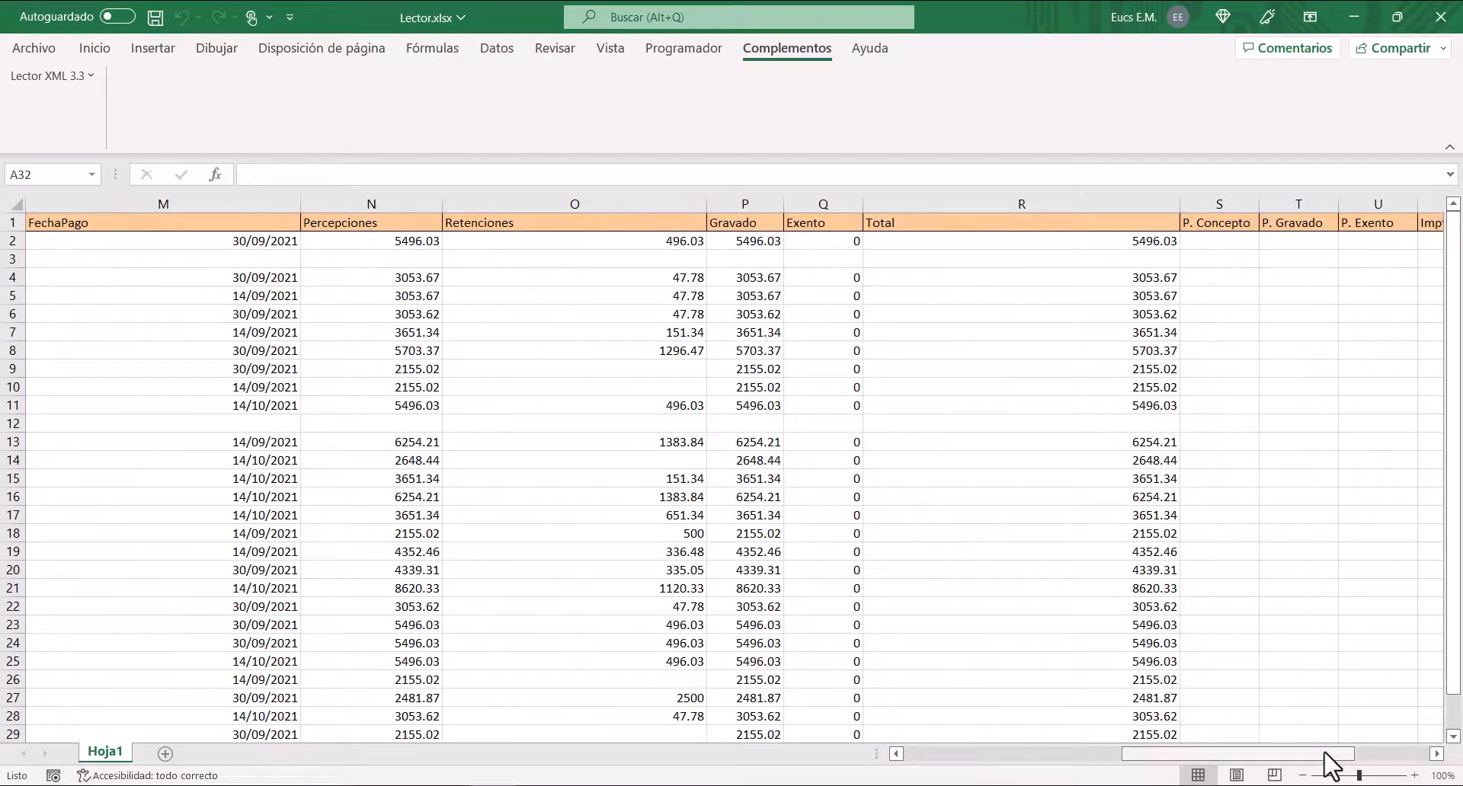
pyautogui.moveTo(1329, 755); pyautogui.dragTo(1434, 759)
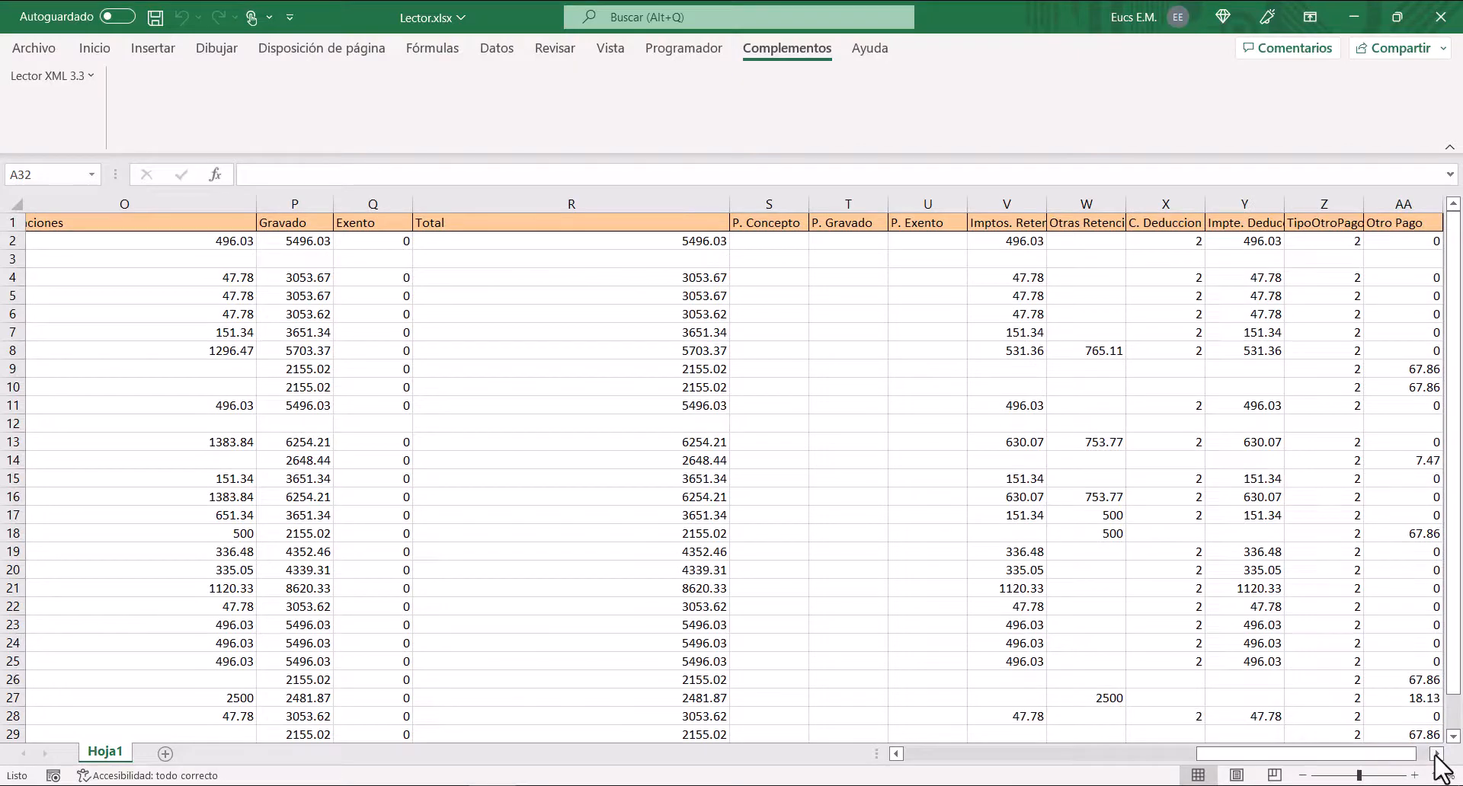
pyautogui.moveTo(1006, 204); pyautogui.dragTo(1381, 199)
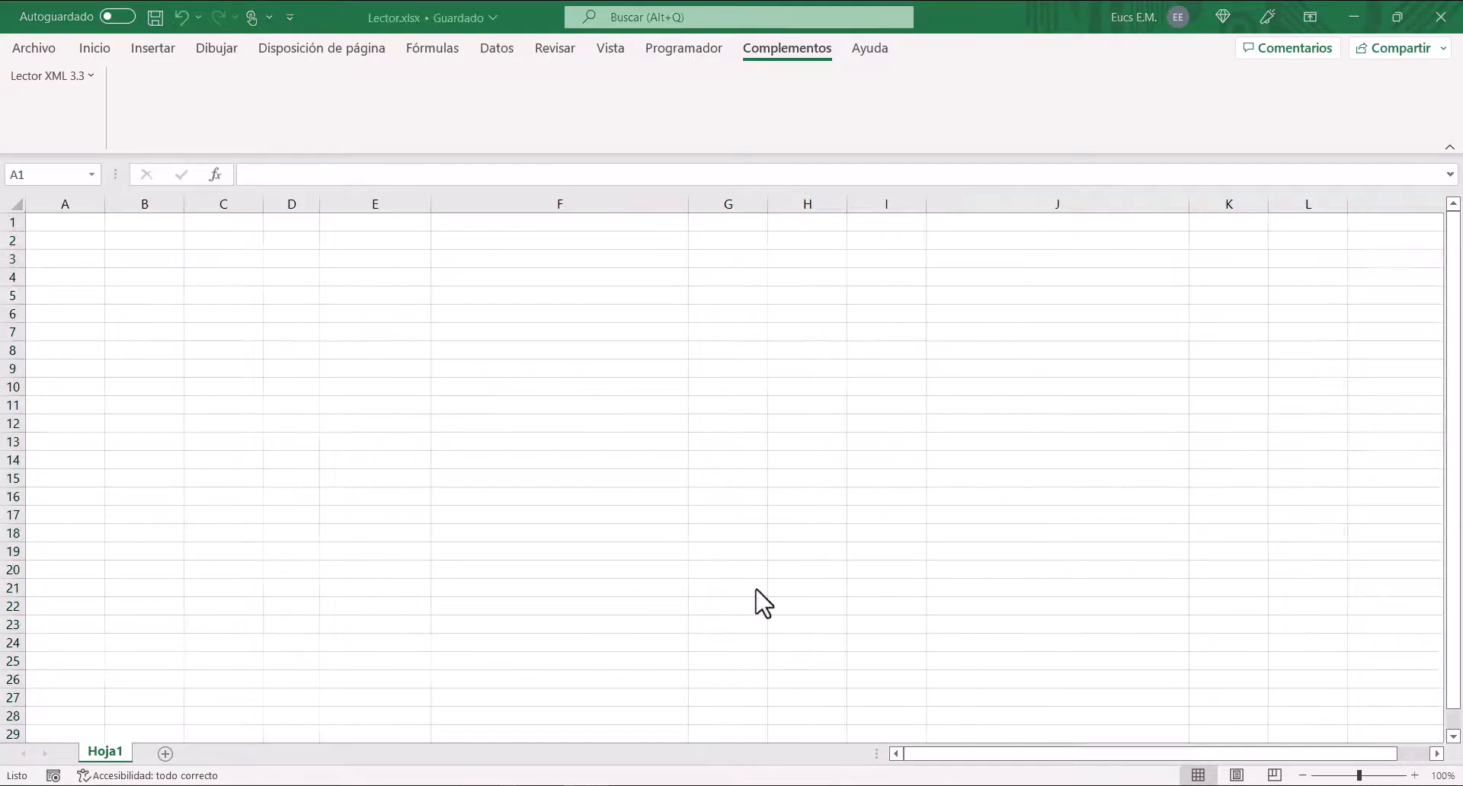
# Run the XML 3.3 Conceptos reader on the files in the folder D:\XML\CONCEPTOS.
pyautogui.click(86, 76)
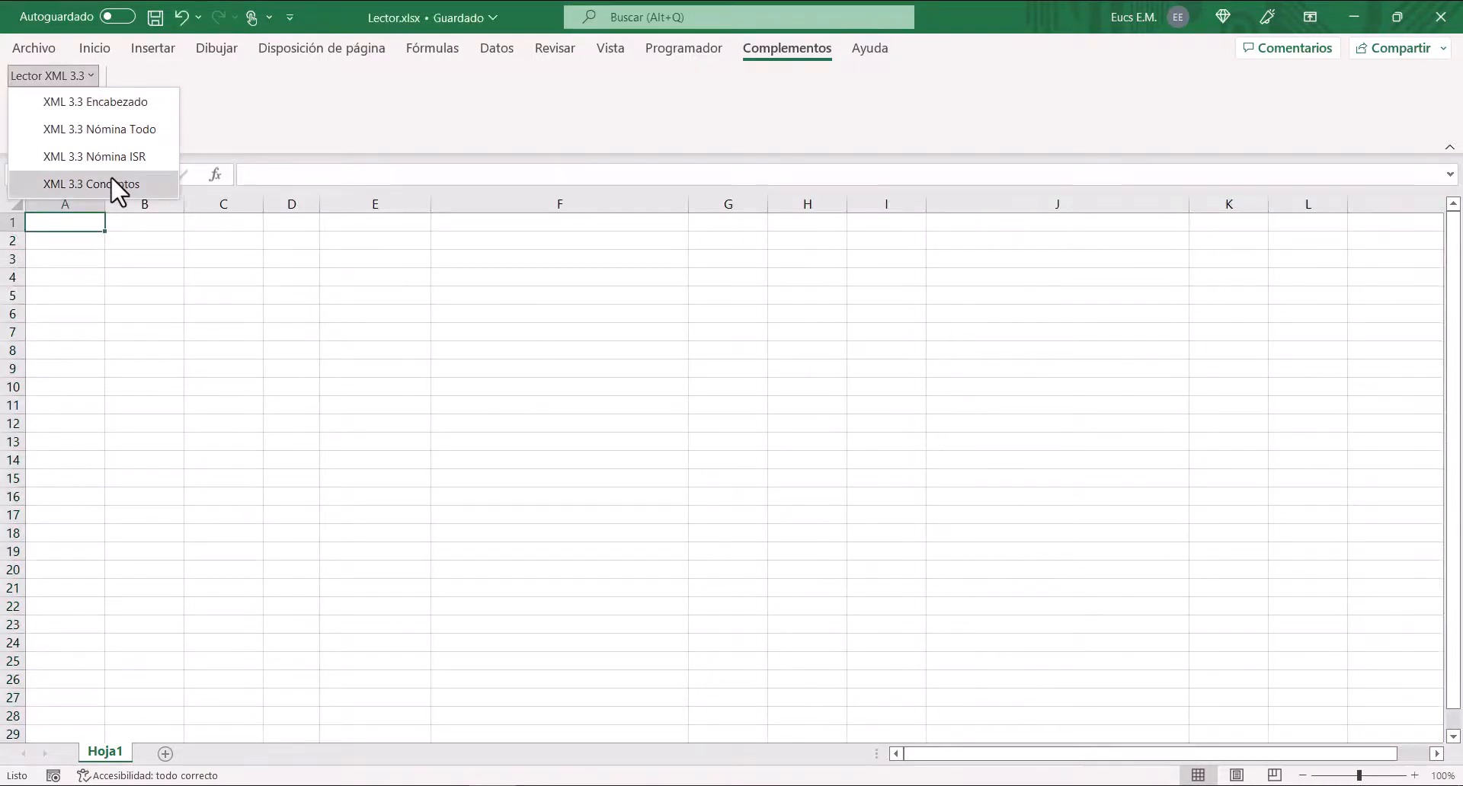
pyautogui.click(111, 182)
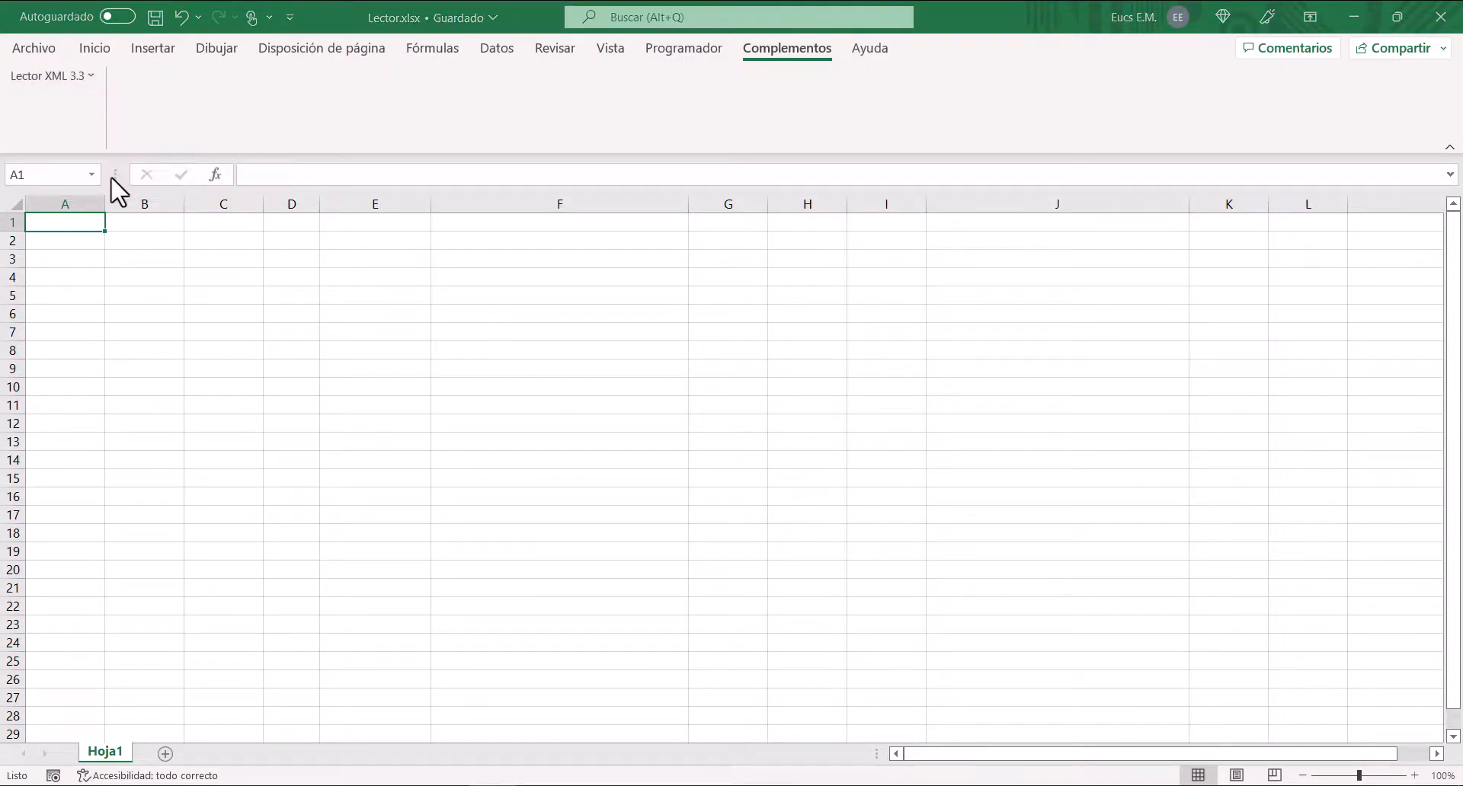
pyautogui.write('D:\\')
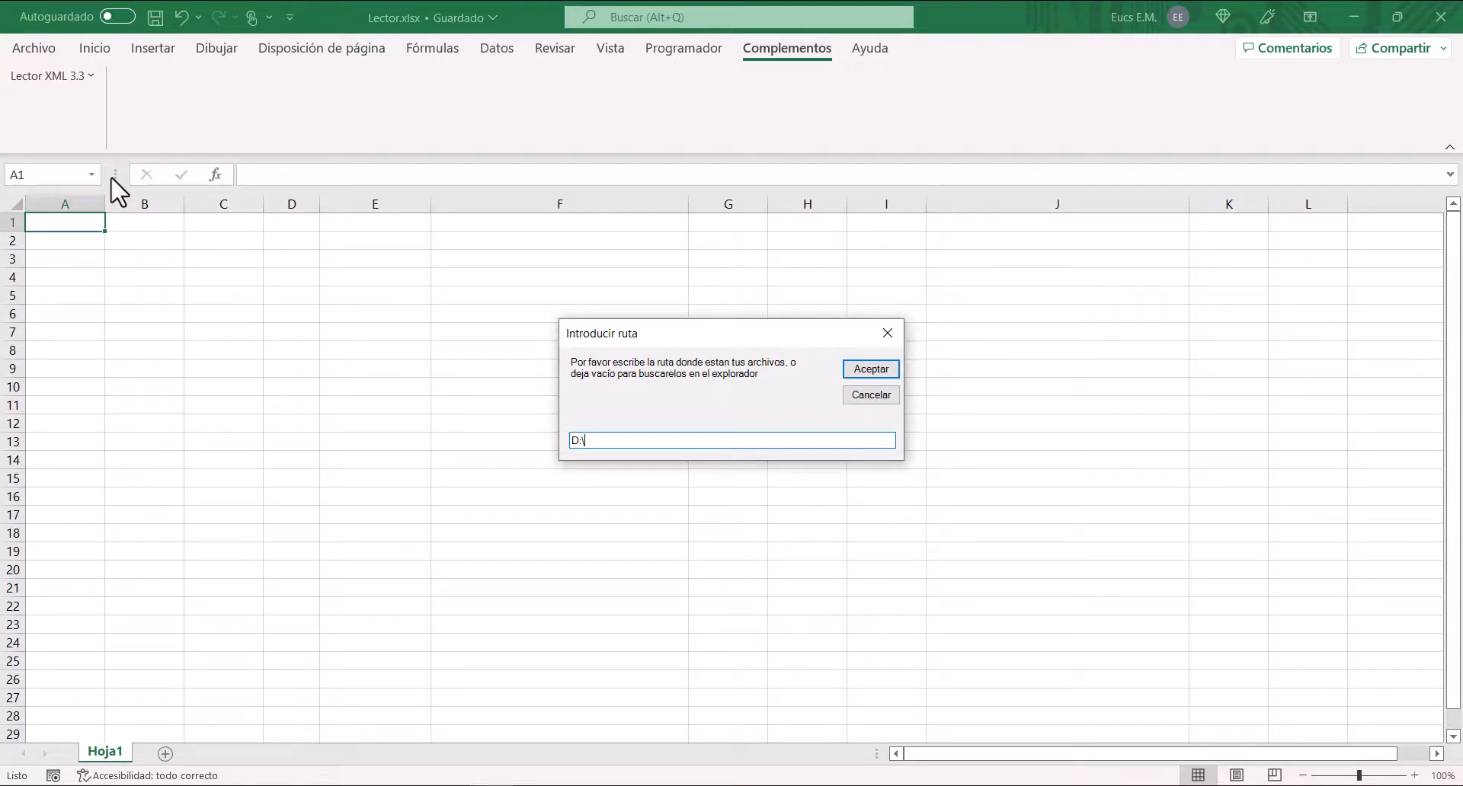
pyautogui.write('XML\\CONCEPTOS')
pyautogui.press('Return')
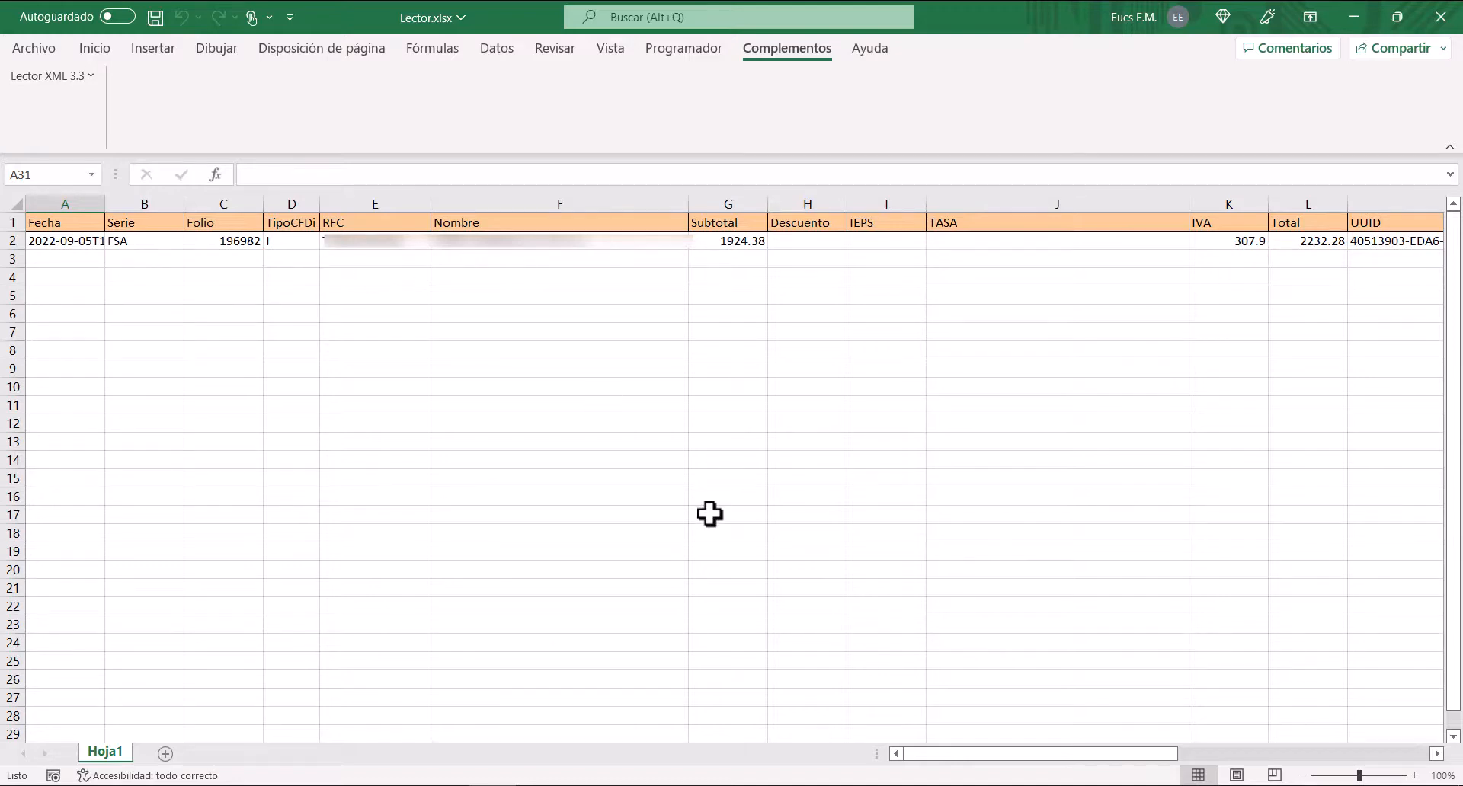
# Examine the invoice's item descriptions in the Descripción column, from cell R2 down to the end of the list.
pyautogui.moveTo(1098, 753); pyautogui.dragTo(1430, 757)
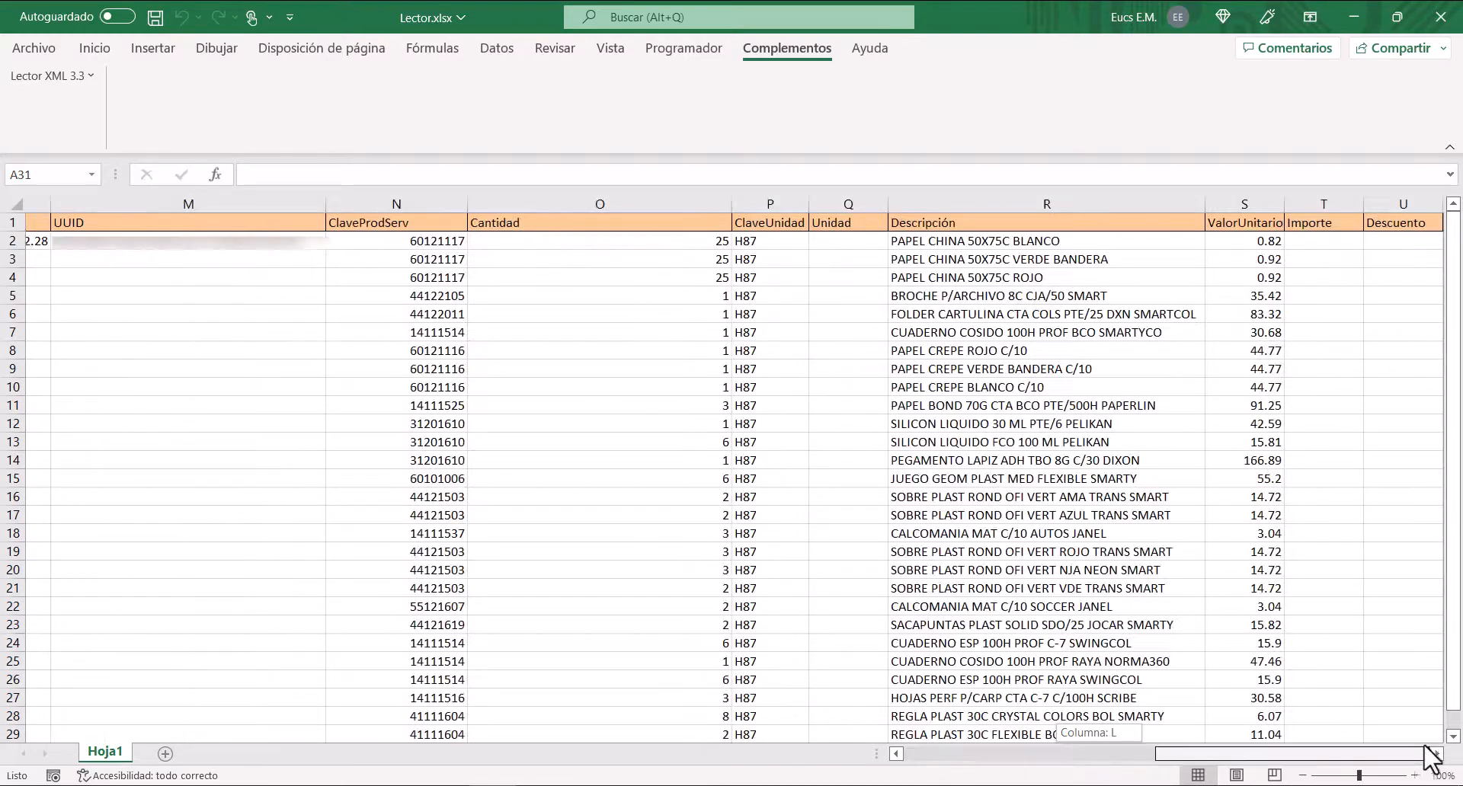
pyautogui.click(1078, 244)
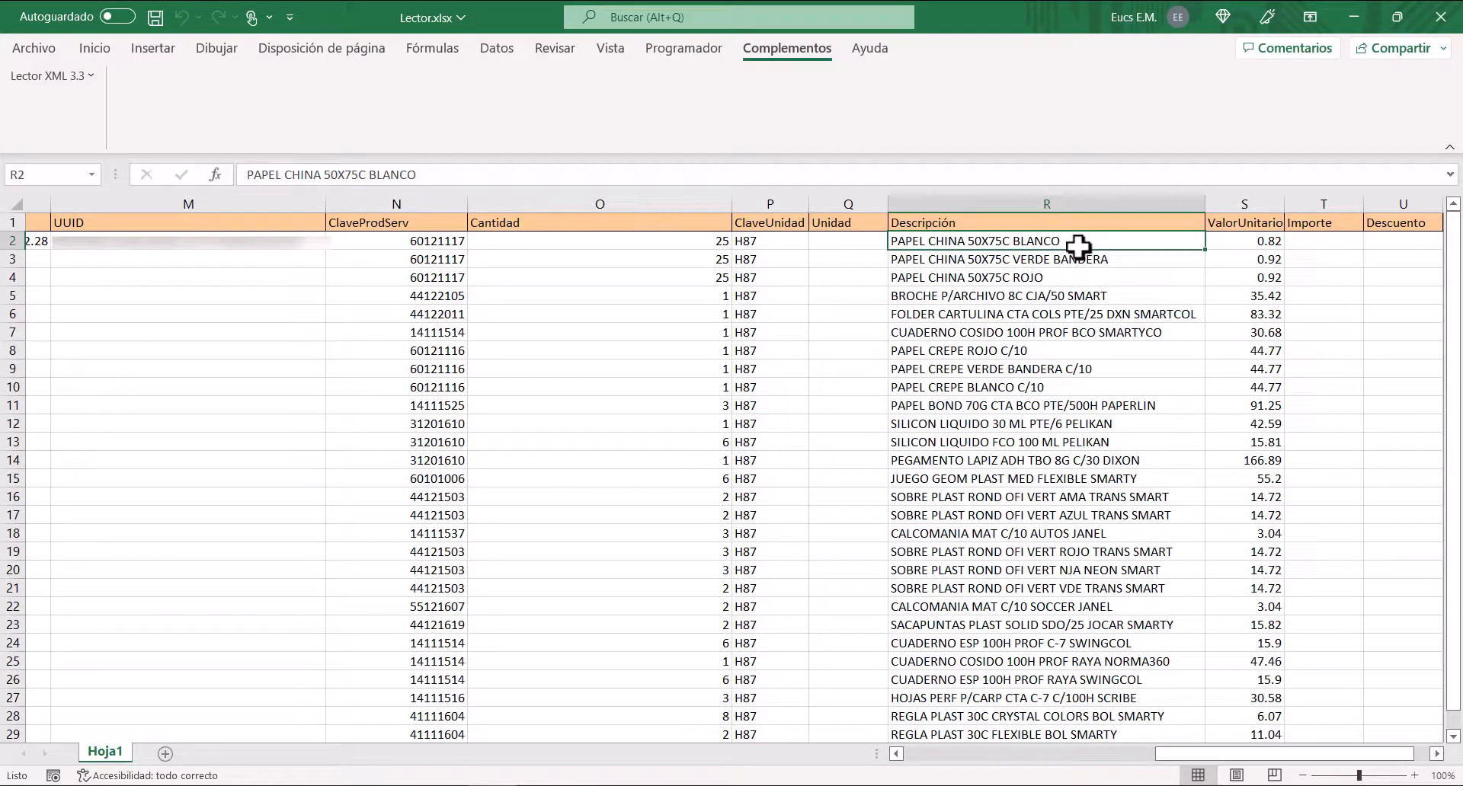
pyautogui.hotkey('shift', 'Down')
pyautogui.hotkey('shift', 'Down')
pyautogui.hotkey('shift', 'Down')
pyautogui.hotkey('shift', 'Down')
pyautogui.hotkey('shift', 'Down')
pyautogui.hotkey('shift', 'Down')
pyautogui.hotkey('shift', 'Down')
pyautogui.hotkey('shift', 'Down')
pyautogui.hotkey('shift', 'Down')
pyautogui.hotkey('shift', 'Down')
pyautogui.hotkey('shift', 'Down')
pyautogui.hotkey('shift', 'Down')
pyautogui.hotkey('shift', 'Down')
pyautogui.hotkey('shift', 'Down')
pyautogui.hotkey('shift', 'Down')
pyautogui.hotkey('shift', 'Down')
pyautogui.hotkey('shift', 'Down')
pyautogui.hotkey('shift', 'Down')
pyautogui.hotkey('shift', 'Down')
pyautogui.hotkey('shift', 'Down')
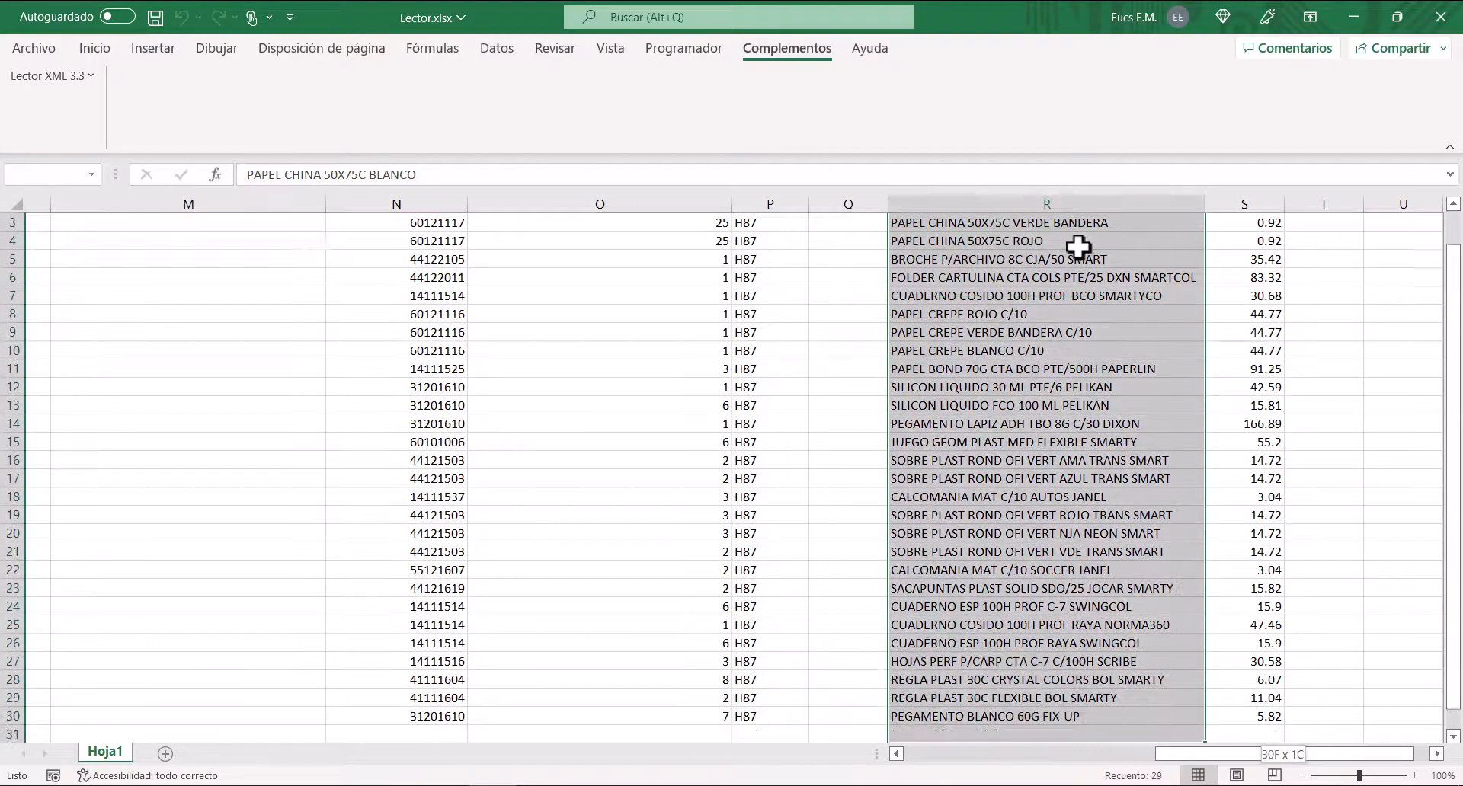
pyautogui.hotkey('shift', 'Down')
pyautogui.hotkey('shift', 'Down')
pyautogui.hotkey('shift', 'Down')
pyautogui.press('Up')
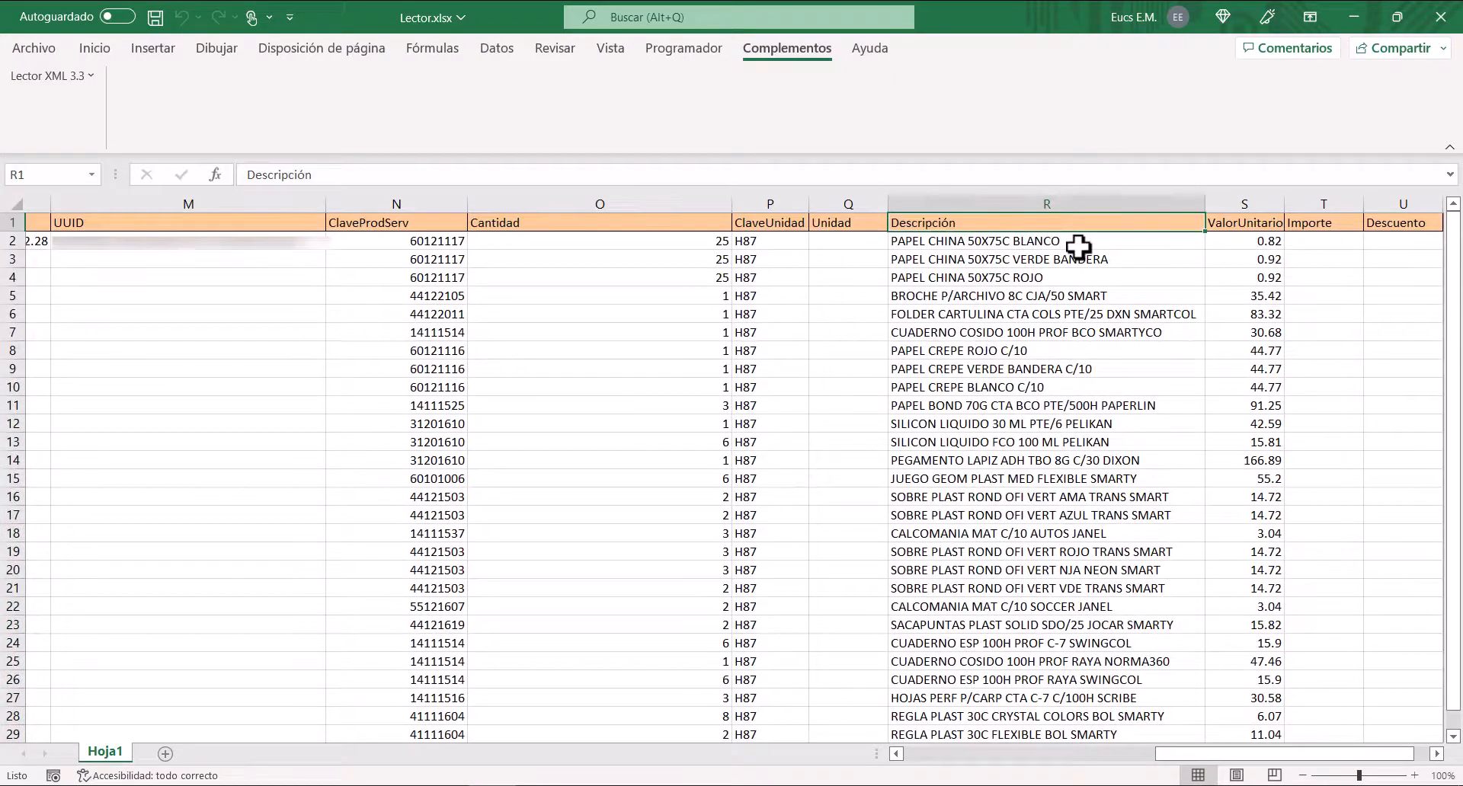
pyautogui.press('Down')
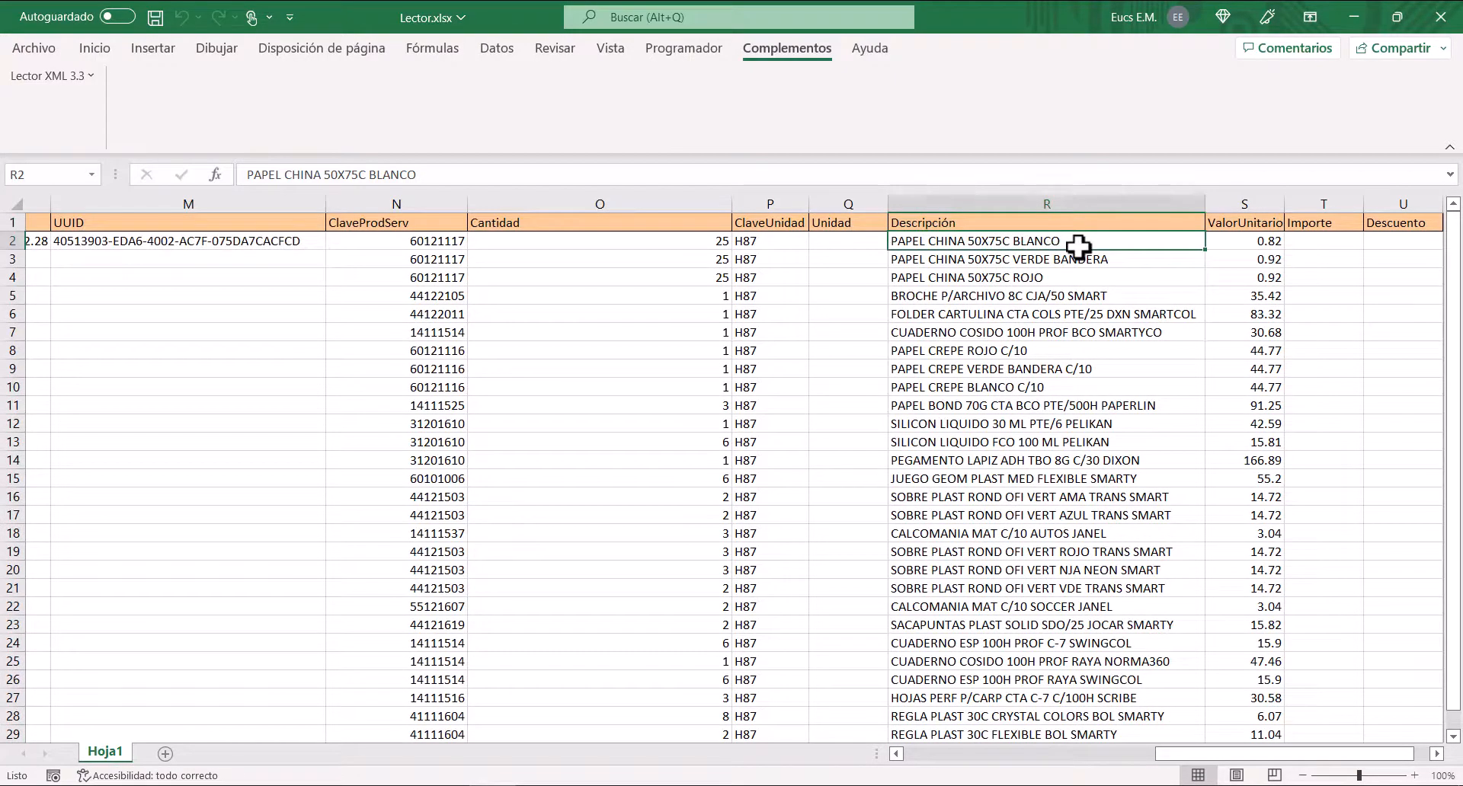